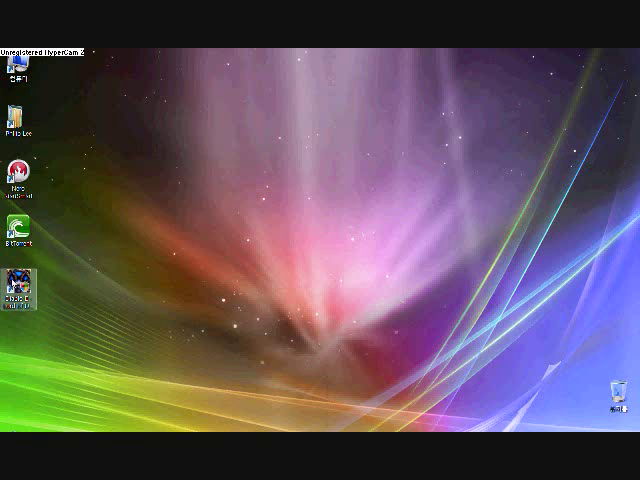
Step: Bring up the context menu for the Diablo II desktop shortcut
{"action": "right_click", "coordinate": [16, 120]}
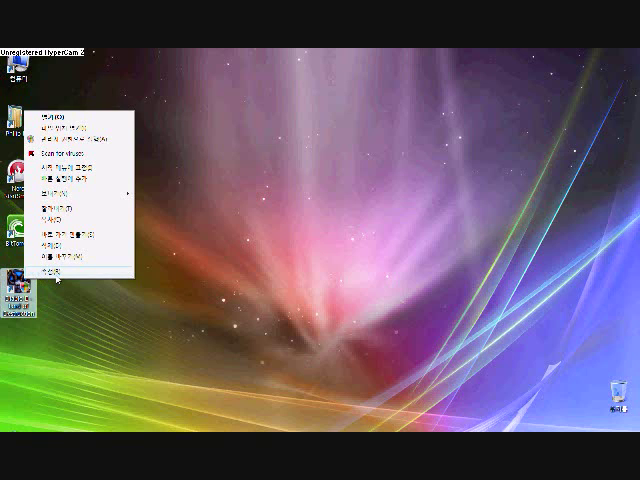
{"action": "left_click", "coordinate": [52, 271]}
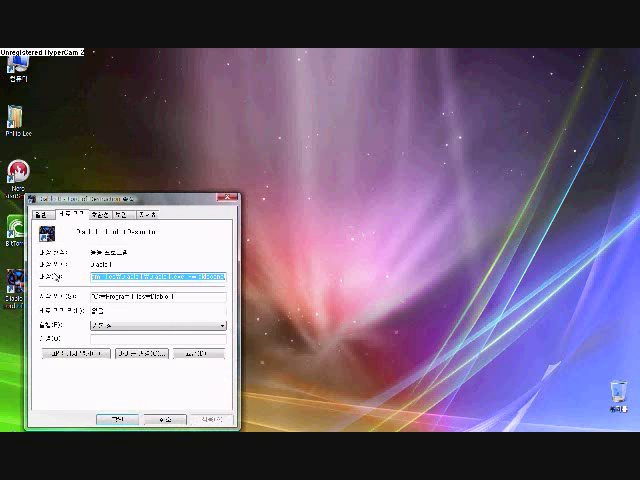
{"action": "left_click_drag", "start_coordinate": [129, 199], "coordinate": [268, 105]}
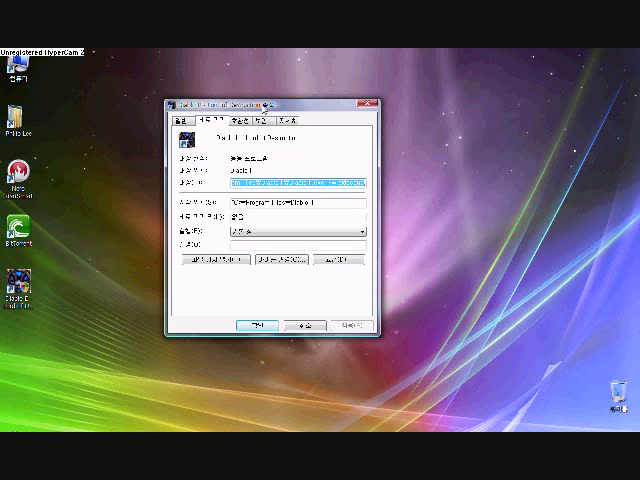
{"action": "left_click", "coordinate": [181, 120]}
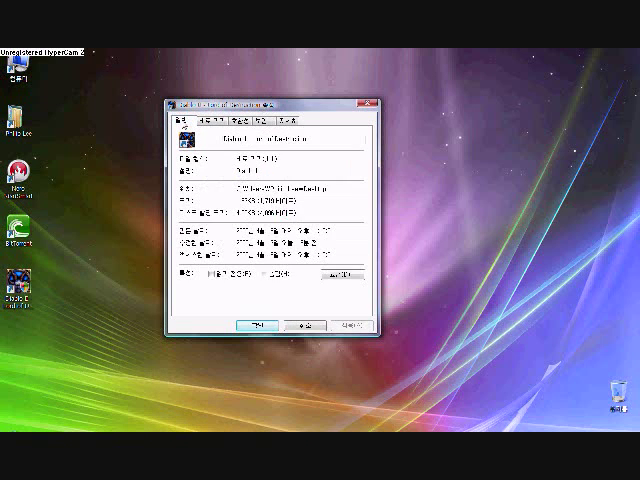
{"action": "left_click", "coordinate": [210, 120]}
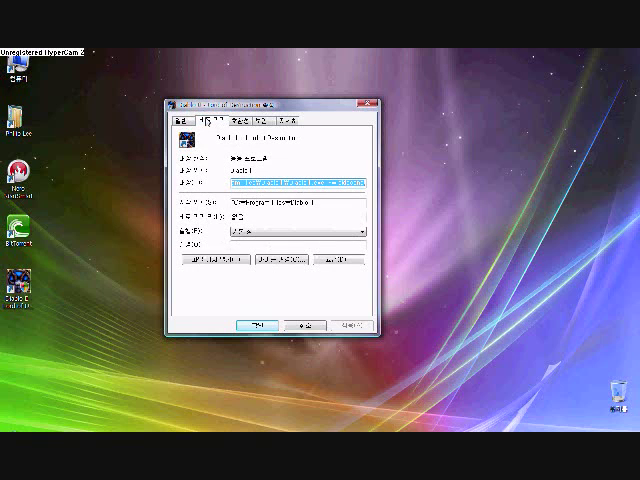
Step: Select the wrong characters near the end of the Target path to replace them with a hyphen
{"action": "left_click", "coordinate": [205, 183]}
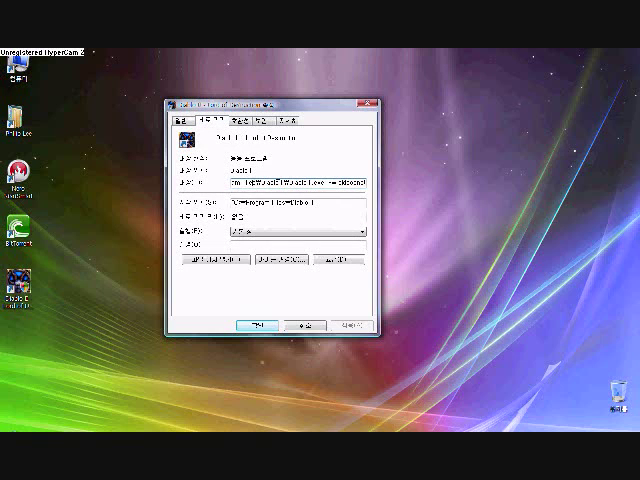
{"action": "left_click_drag", "start_coordinate": [340, 183], "coordinate": [328, 183]}
{"action": "type", "text": "-"}
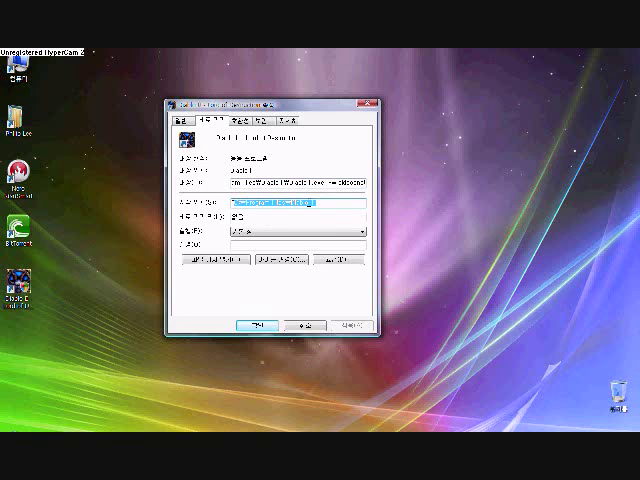
Step: Review the Target path to confirm it ends with -w -skiptobnet
{"action": "left_click_drag", "start_coordinate": [232, 182], "coordinate": [364, 182]}
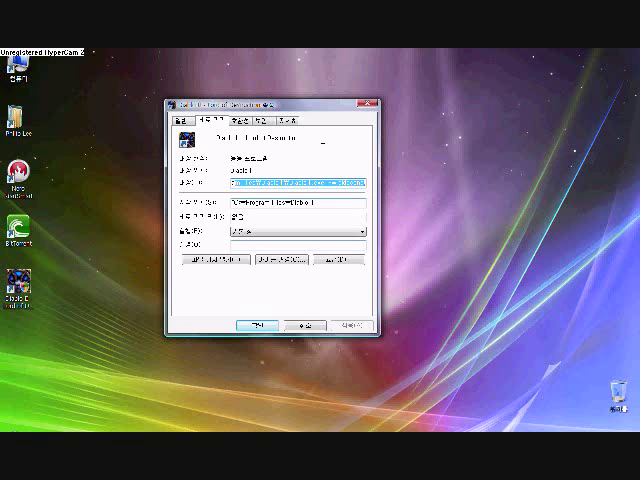
{"action": "key", "text": "End"}
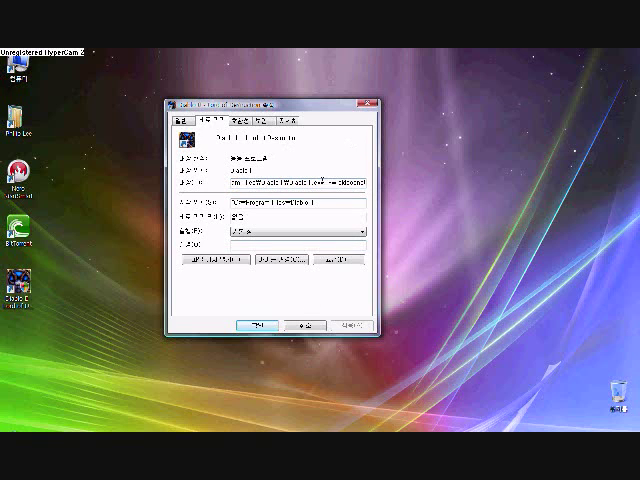